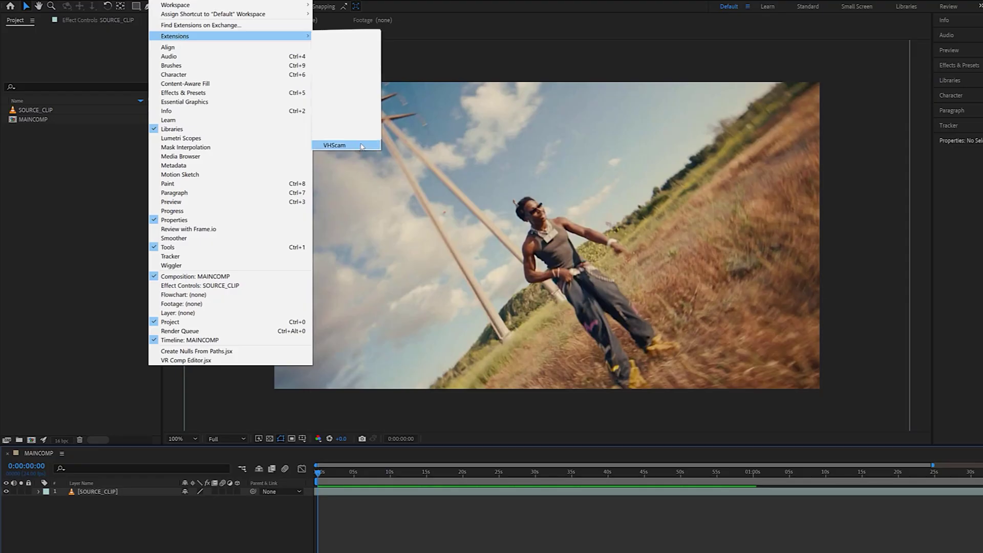
Launch VHScam on MAINCOMP, try the next camera source, then return to Broadcast 1.
left_click(360, 146)
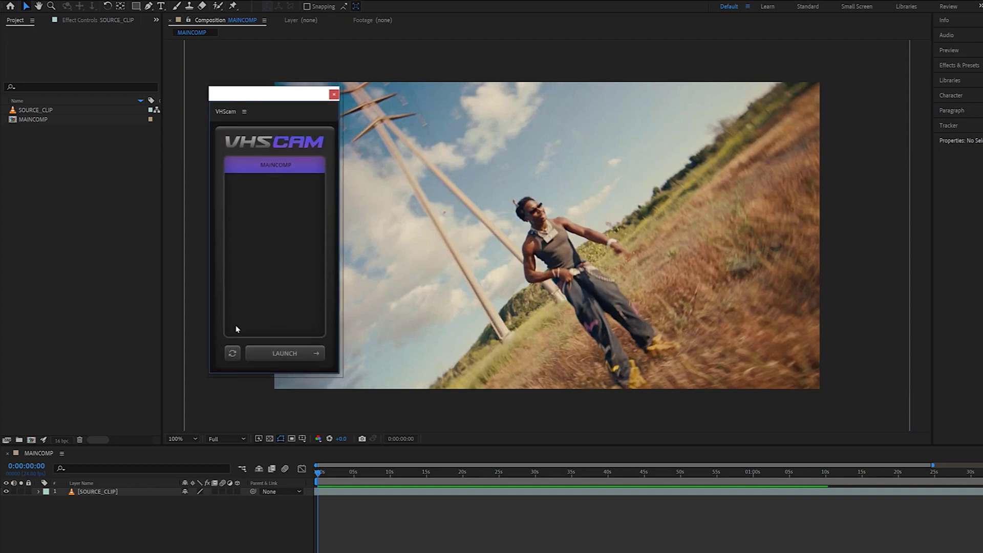
left_click(300, 356)
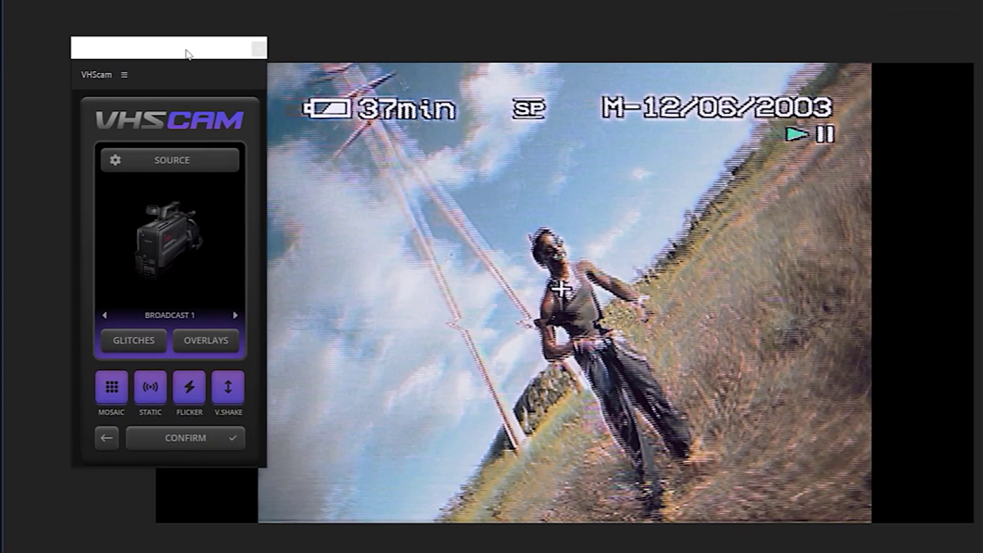
left_click_drag(278, 94, 258, 103)
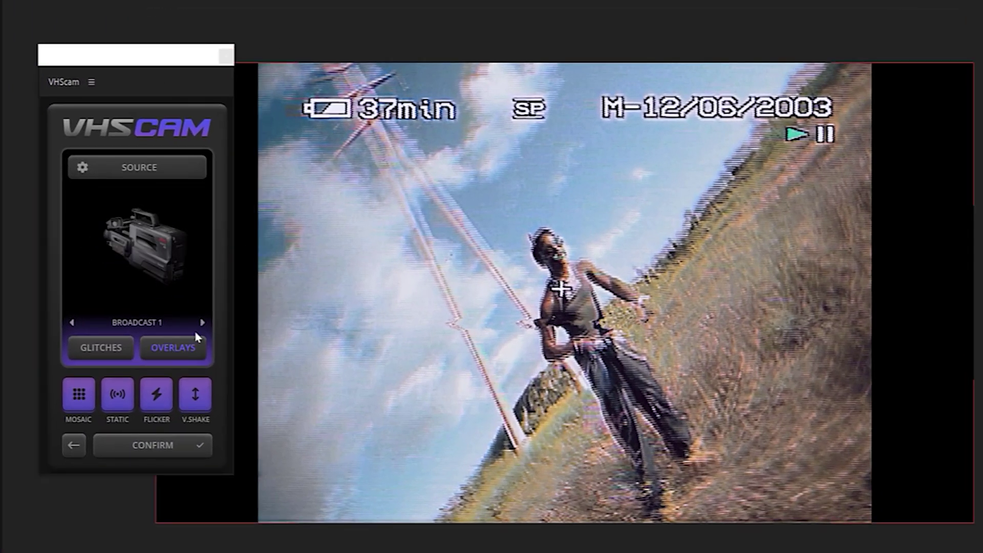
left_click(202, 323)
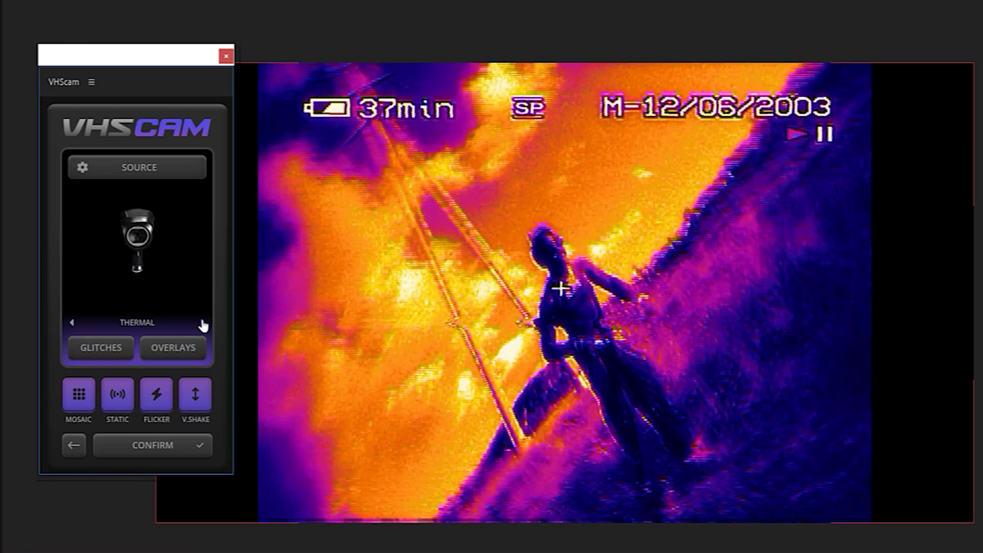
left_click(204, 323)
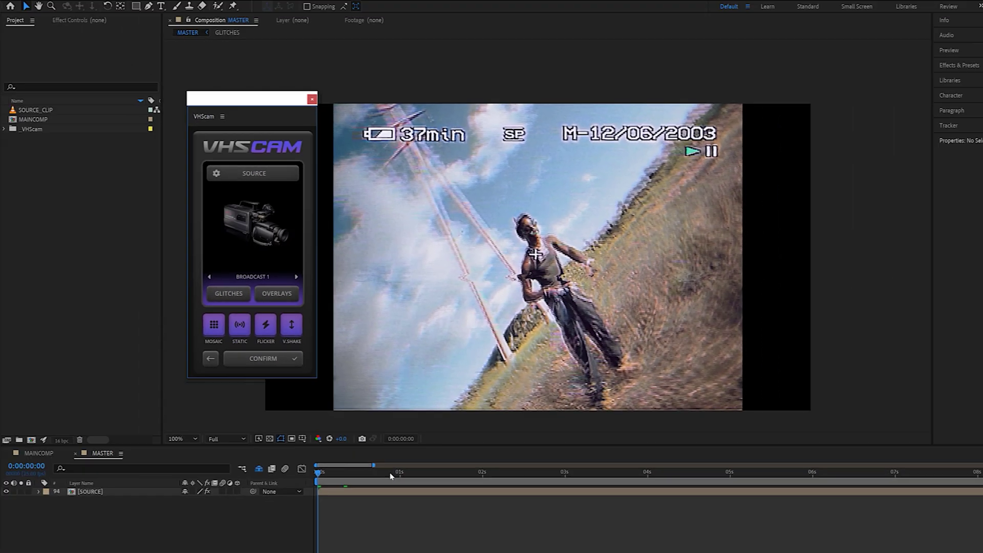
Jump to frame 0:00:02:13, open the camera source settings, and pan the preview onto the plane.
left_click_drag(390, 476, 526, 471)
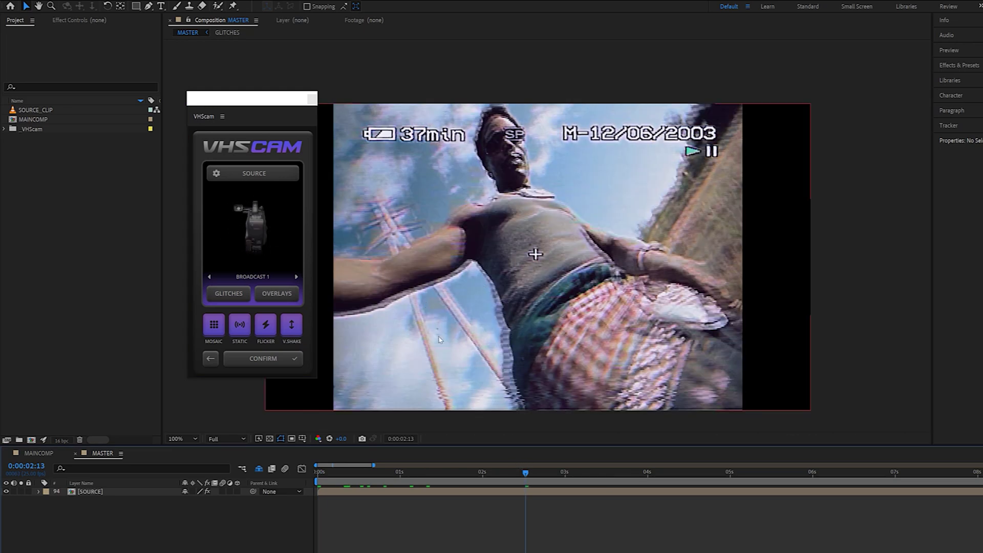
left_click(273, 171)
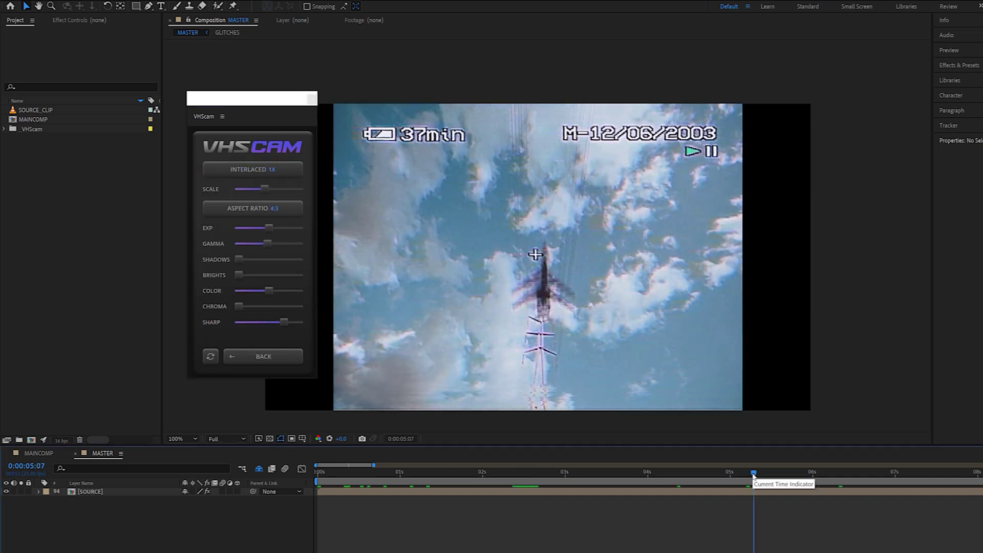
scroll(543, 267, "up", 4)
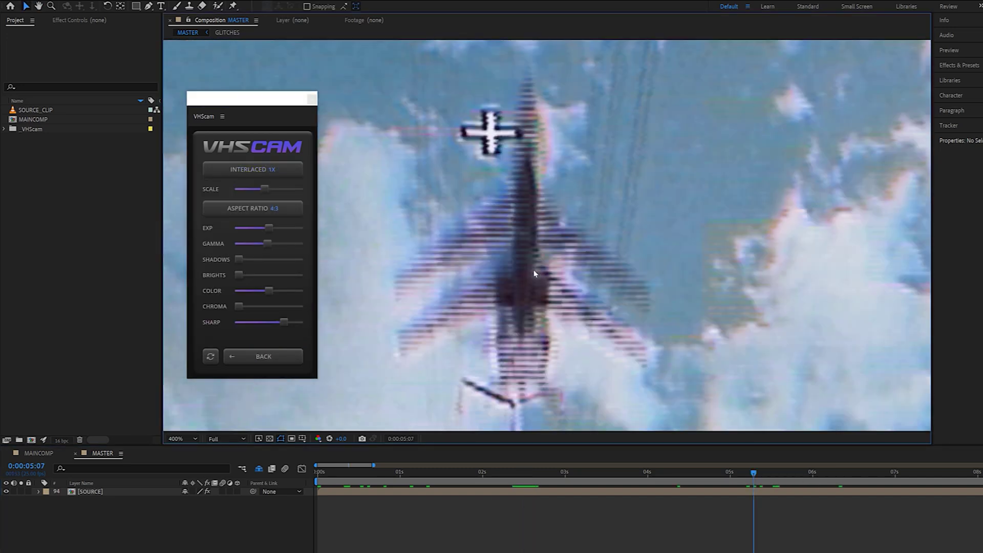
left_click_drag(534, 273, 565, 231)
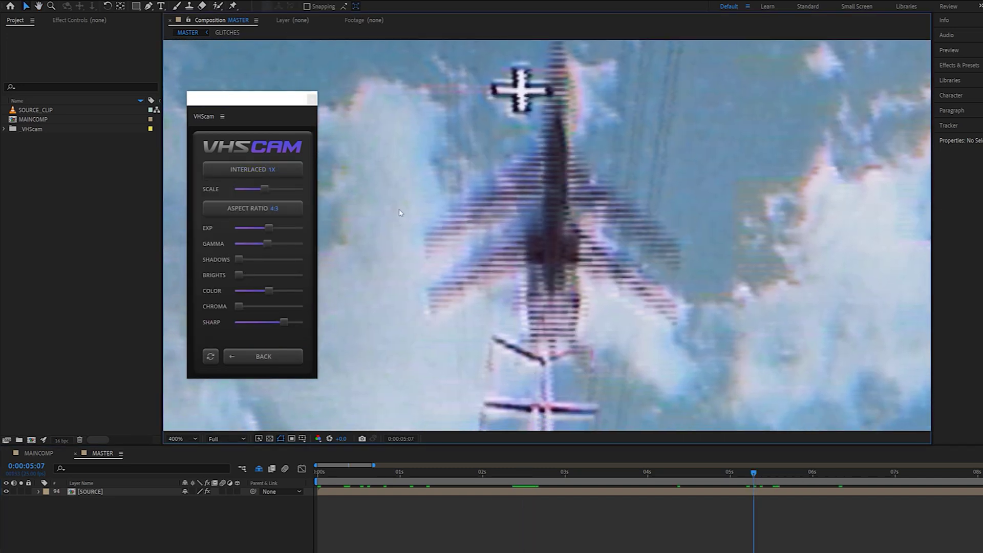
Cycle interlacing through .5X, .25X and off back to 1X, then increase the source scale.
left_click(271, 172)
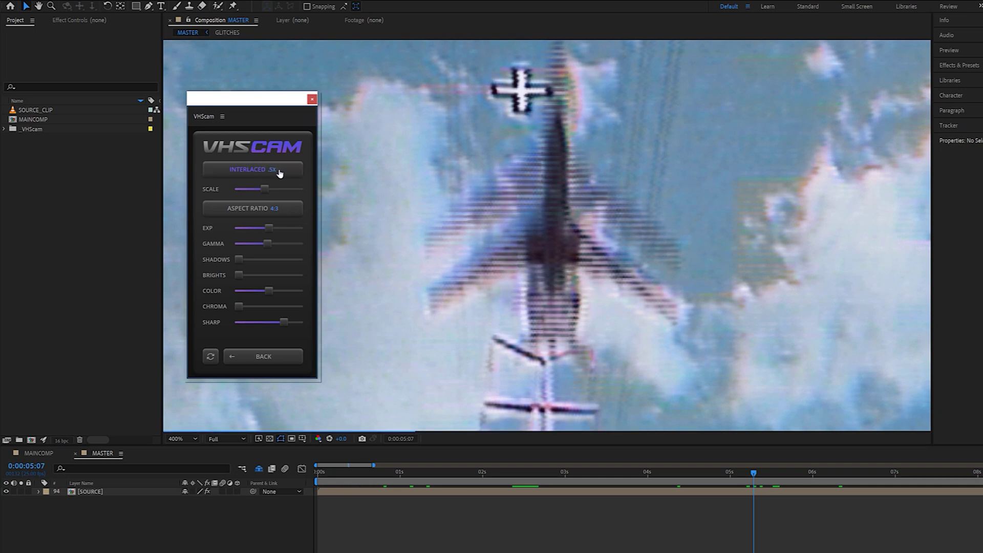
left_click(280, 173)
left_click(279, 173)
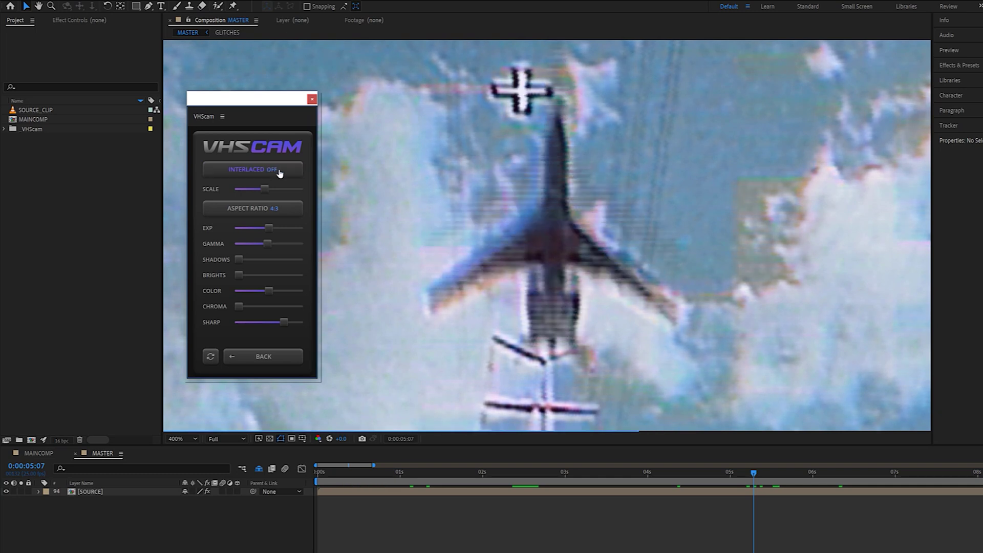
left_click(279, 173)
scroll(578, 258, "down", 2)
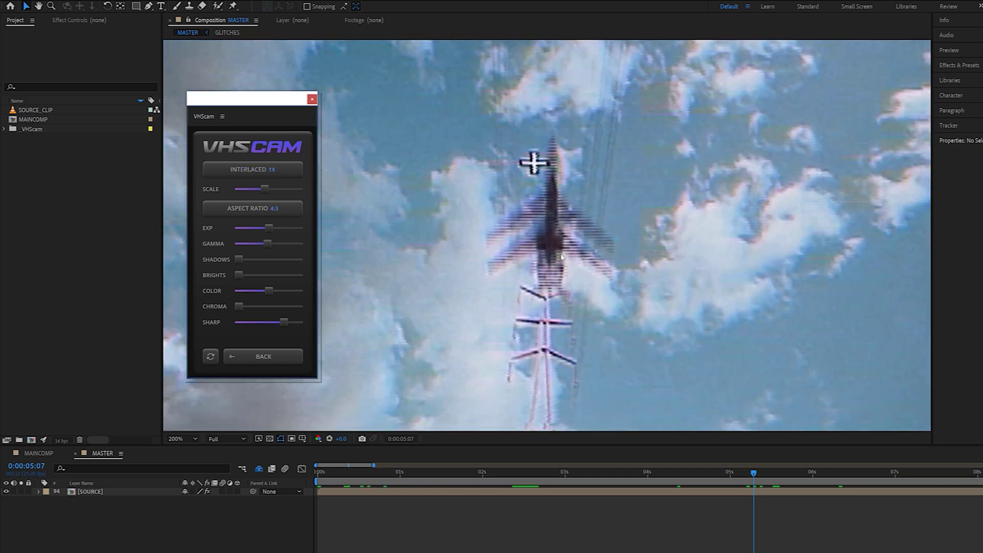
scroll(562, 257, "up", 2)
left_click_drag(265, 188, 293, 191)
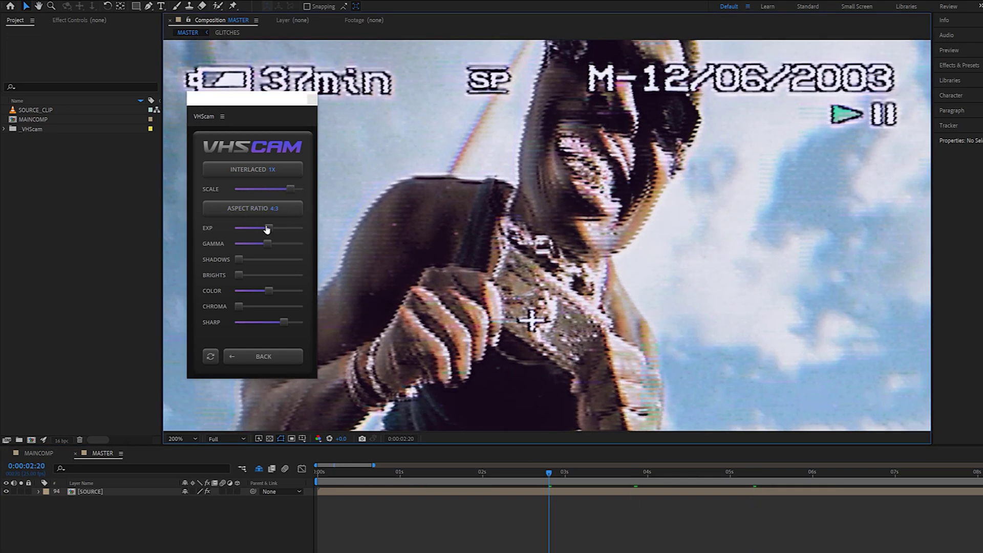
left_click(266, 230)
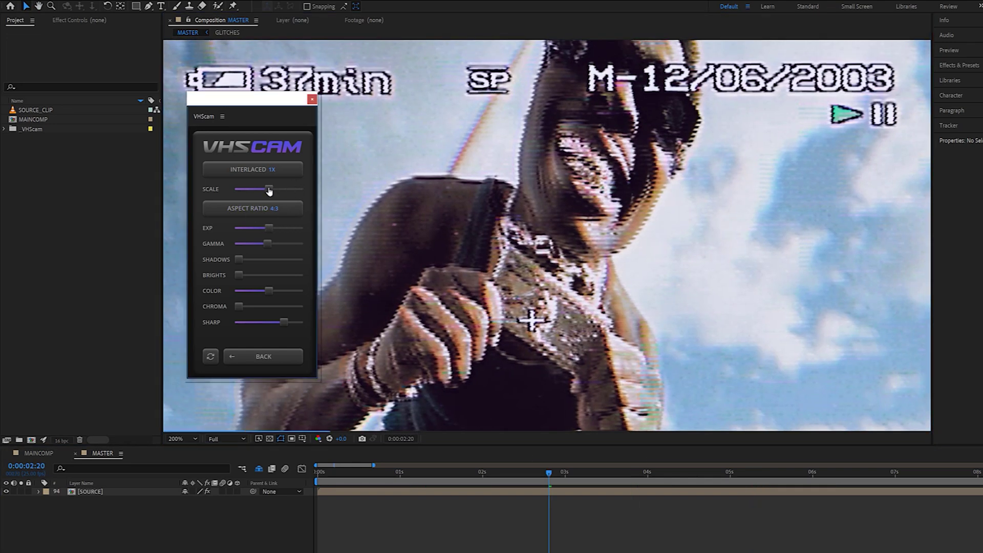
Fine-tune scale, set 4:3 aspect, raise shadows and chroma, lower exposure slightly, then go back.
mouse_move(269, 191)
left_mouse_down()
mouse_move(279, 190)
mouse_move(258, 190)
mouse_move(268, 190)
left_mouse_up()
scroll(501, 248, "down", 2)
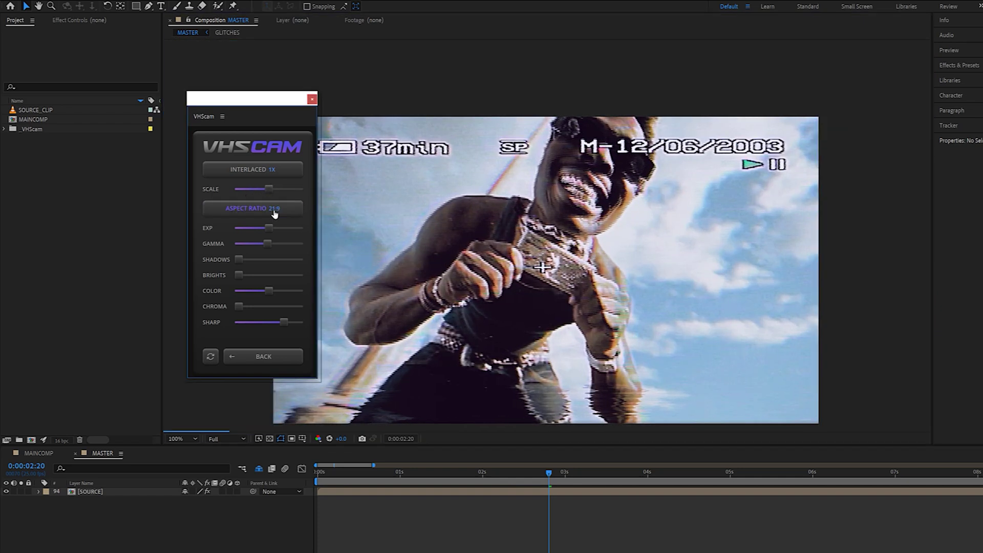
left_click(275, 208)
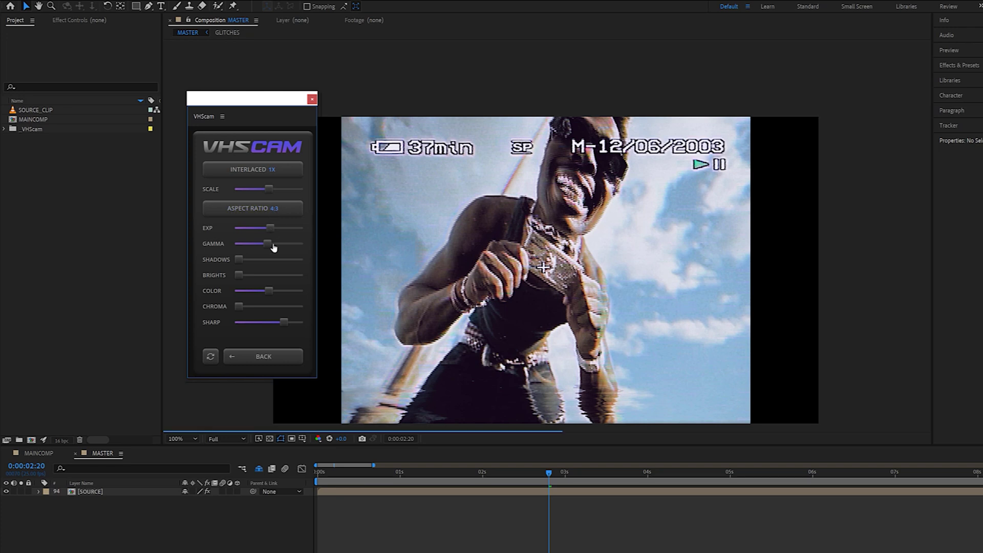
left_click_drag(265, 263, 263, 264)
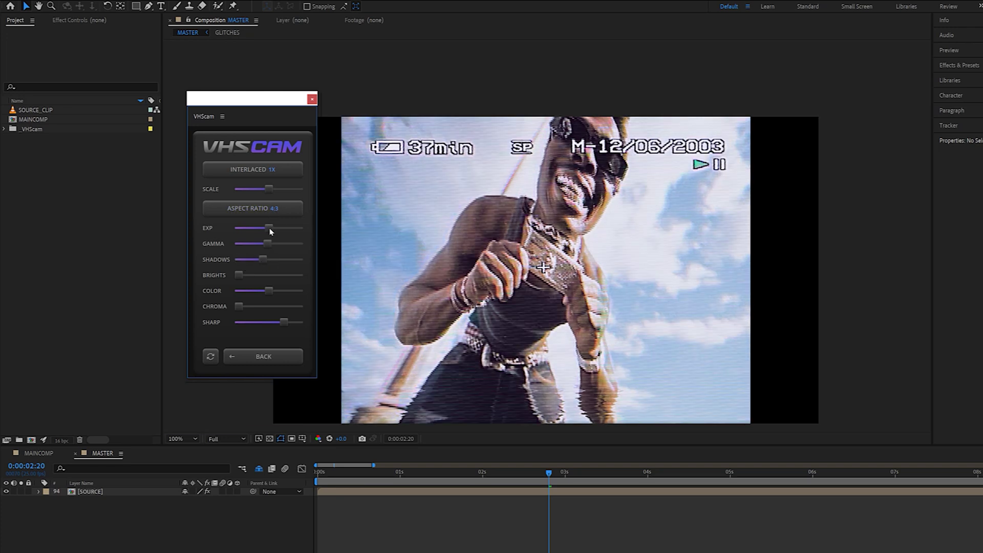
left_click_drag(270, 228, 268, 228)
mouse_move(239, 306)
left_mouse_down()
mouse_move(285, 307)
mouse_move(246, 307)
left_mouse_up()
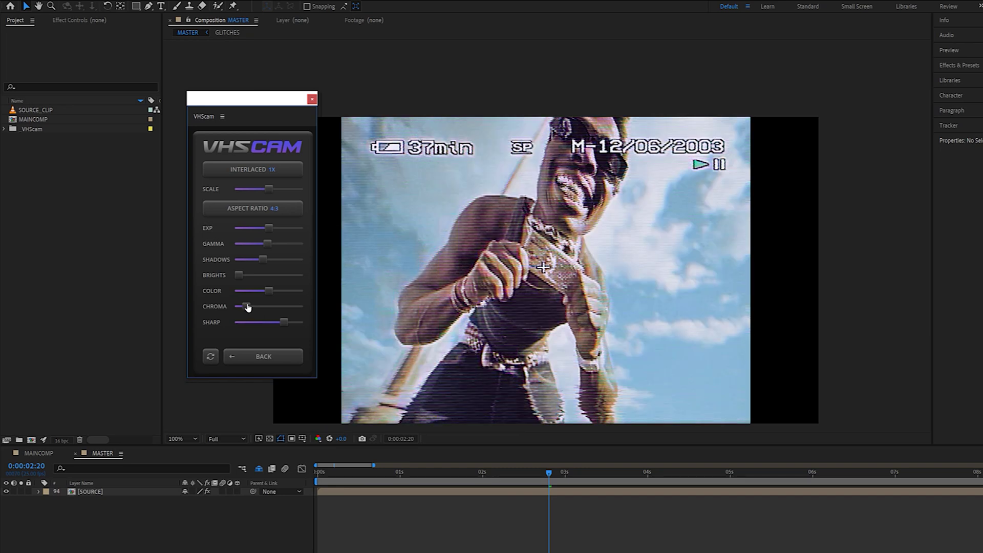
left_click(265, 358)
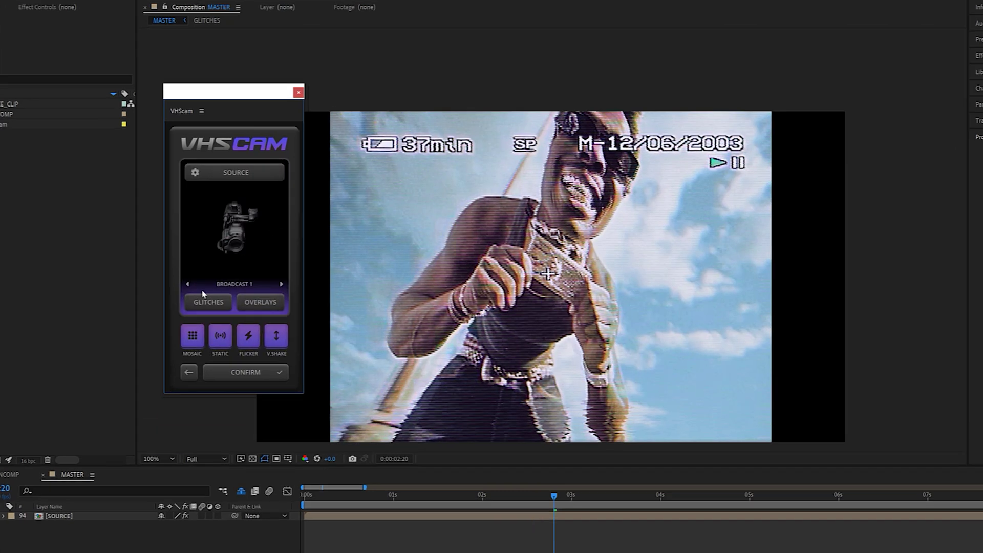
Open the glitch settings, try glitch patterns 2, 4 and 5, and set luma displacement.
left_click(228, 293)
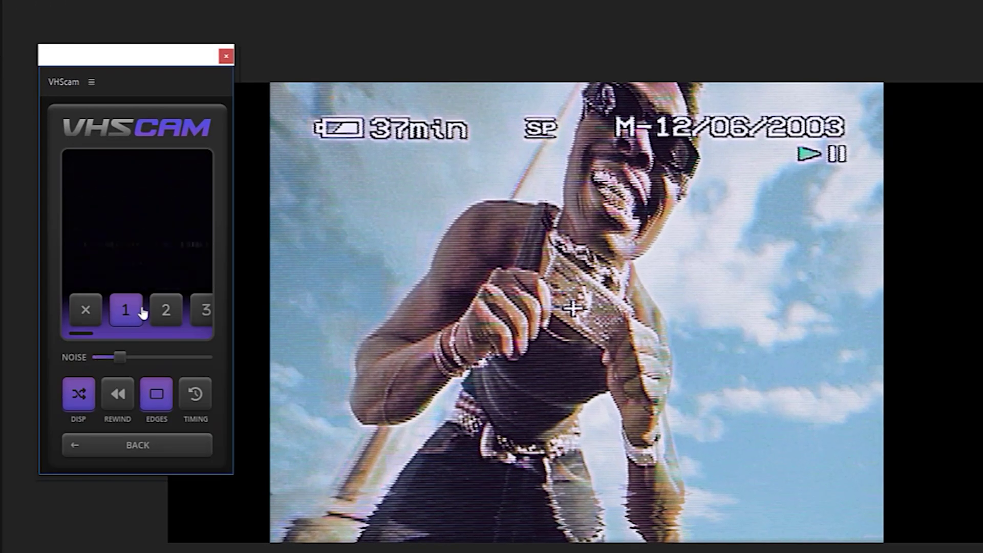
left_click(166, 309)
scroll(162, 310, "down", 3)
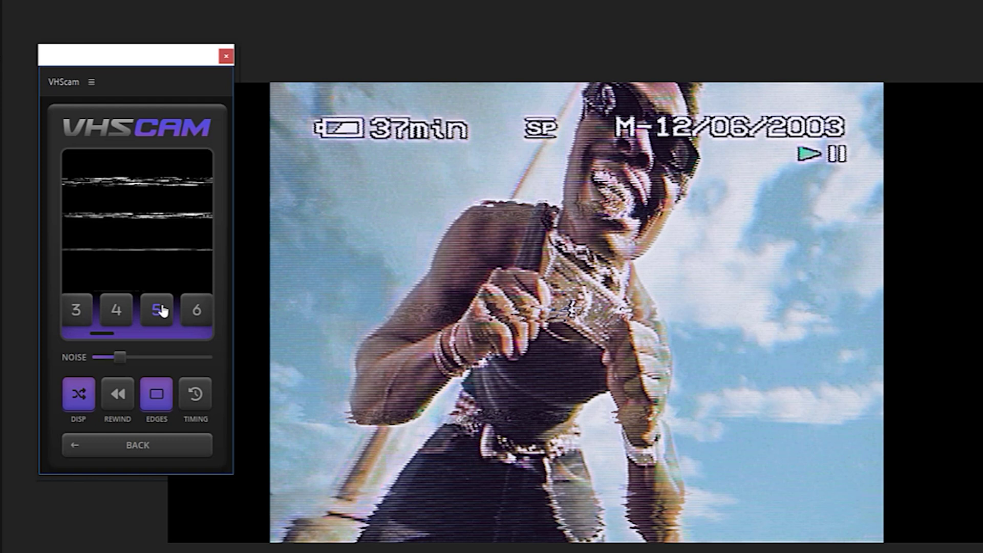
left_click(118, 312)
left_click(155, 310)
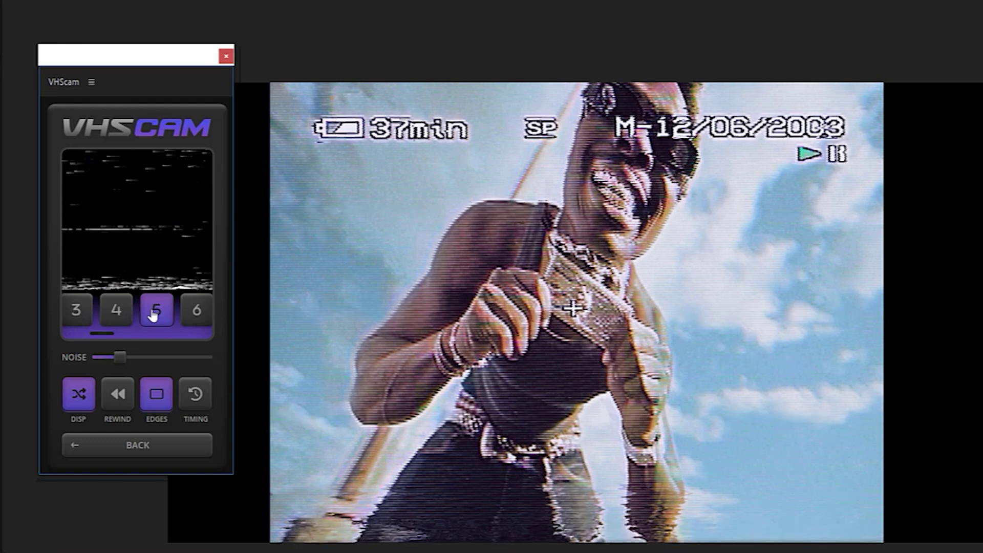
left_click(80, 394)
left_click(123, 318)
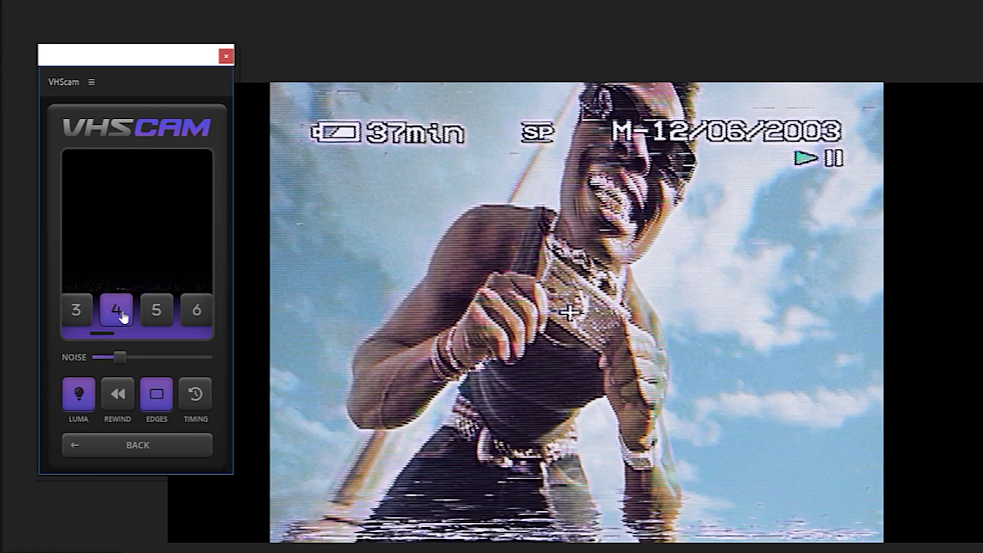
Try glitch pattern 1, turn displacement back on, enable the rewind glitch, and pick pattern 2.
scroll(126, 314, "up", 3)
left_click(131, 318)
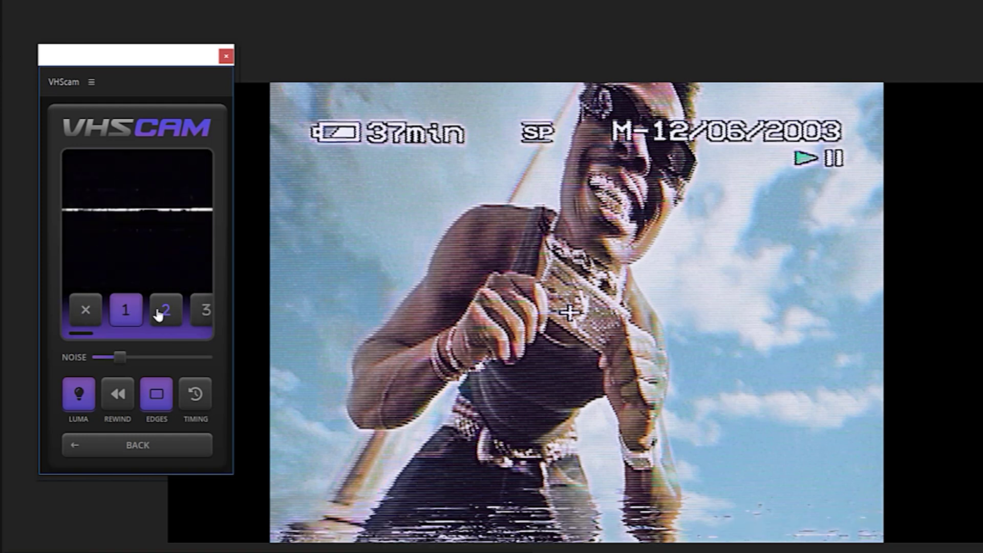
left_click(79, 403)
left_click(121, 405)
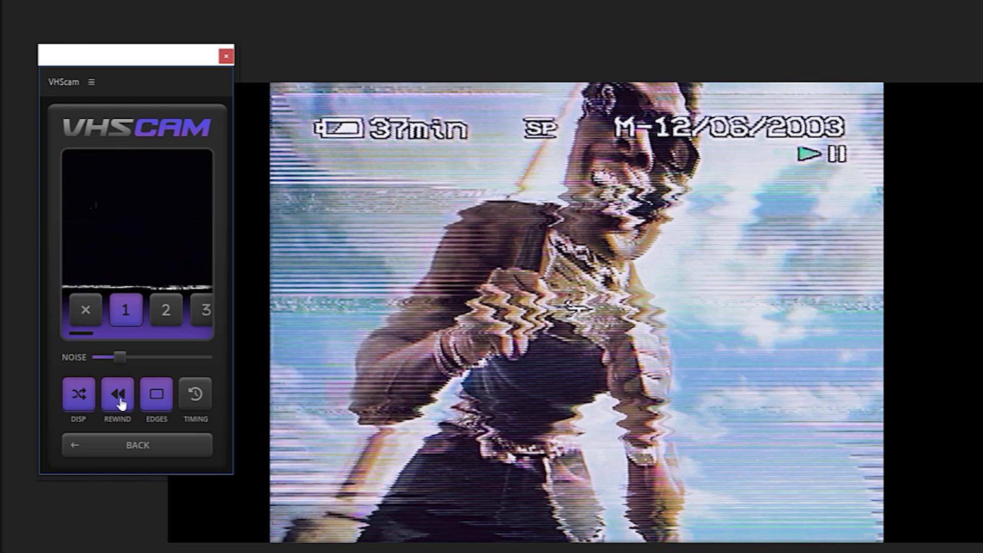
left_click(173, 313)
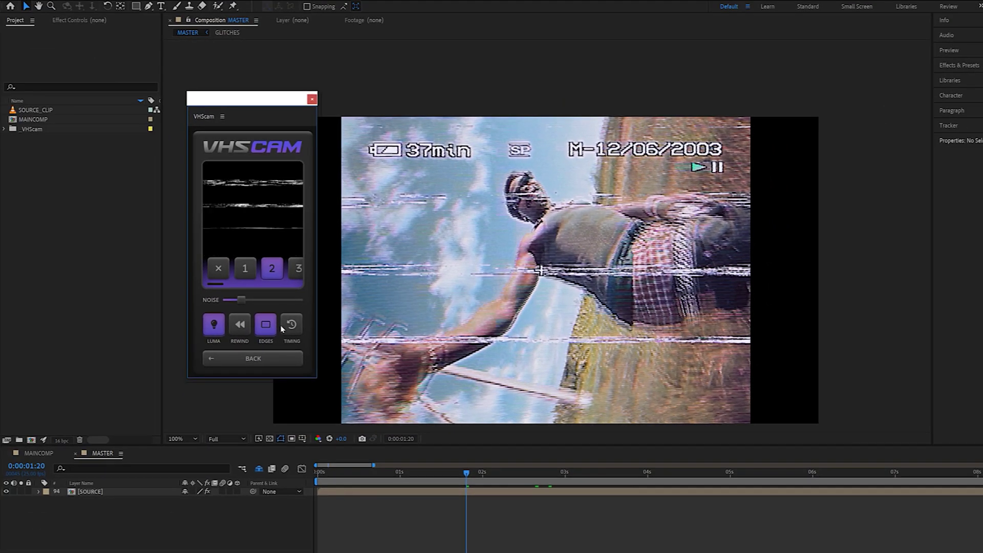
Toggle the edge glitch off and back on, and enable the timing glitch.
scroll(412, 346, "up", 2)
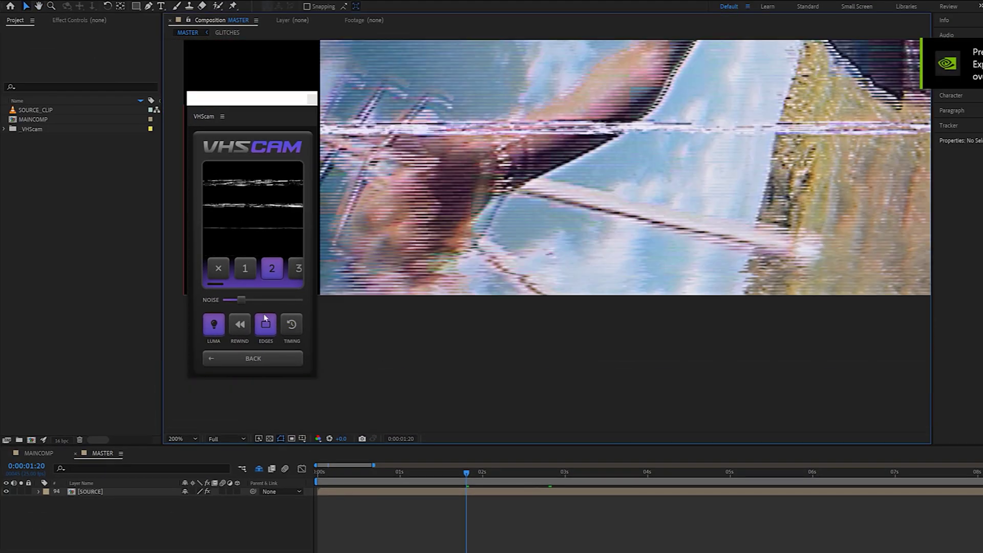
left_click(265, 325)
left_click(266, 325)
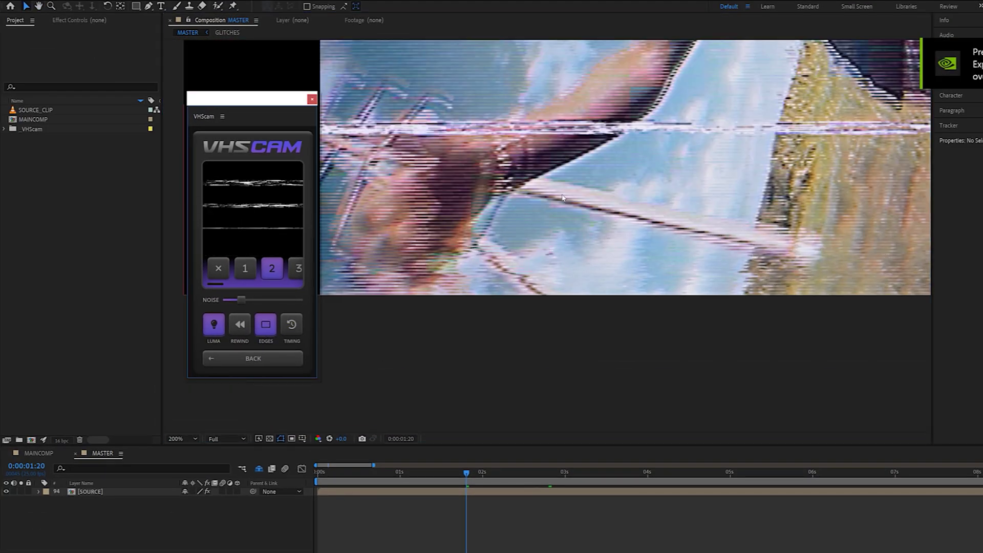
scroll(617, 257, "down", 2)
left_click_drag(616, 257, 583, 345)
left_click(292, 324)
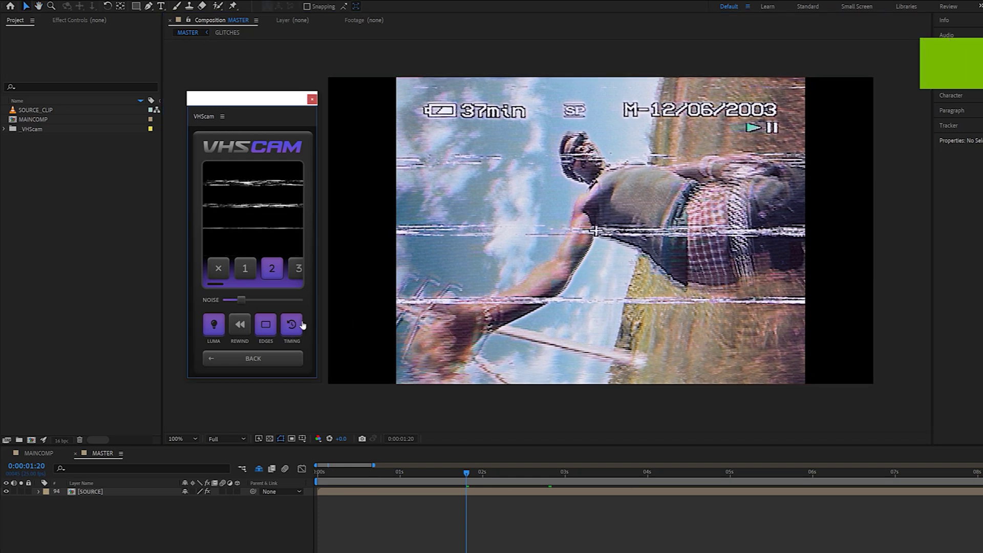
Move the time to 0:00:01:23, choose glitch preset 1, and return to the main VHScam page.
left_click(477, 475)
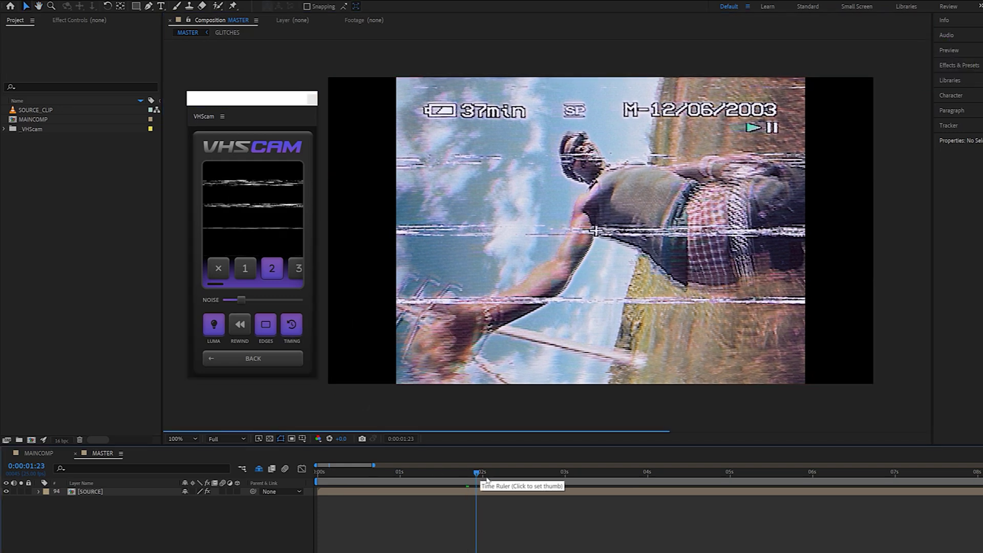
scroll(663, 273, "up", 2)
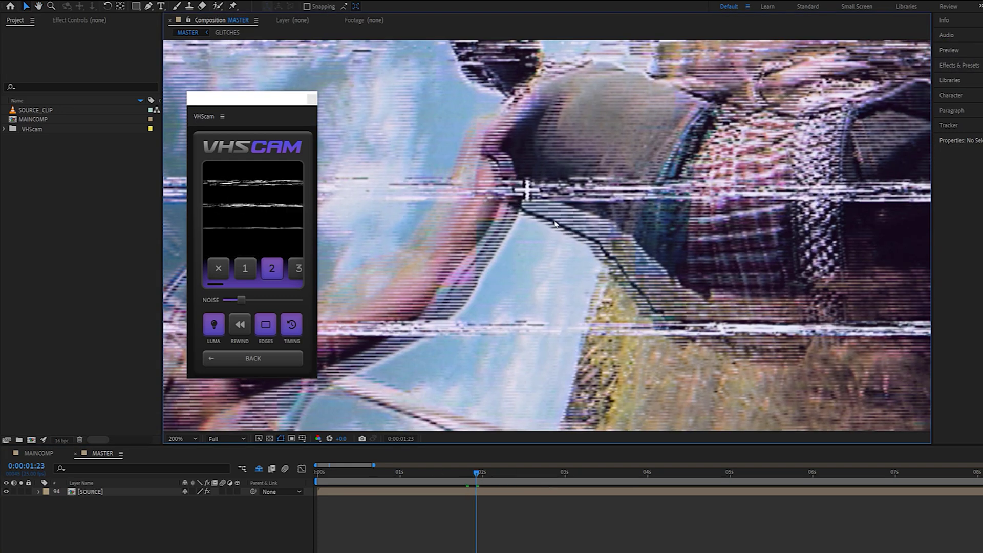
scroll(555, 224, "down", 2)
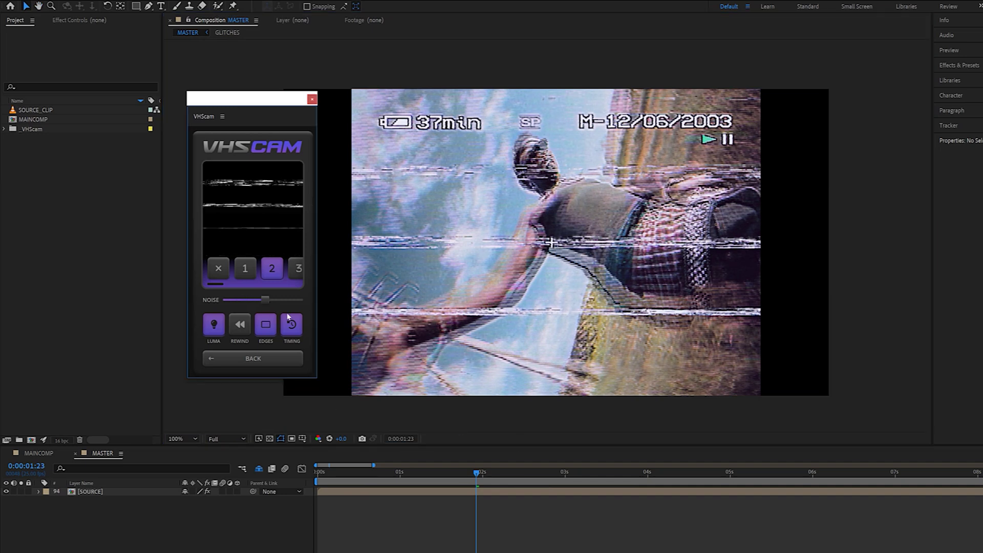
left_click(244, 271)
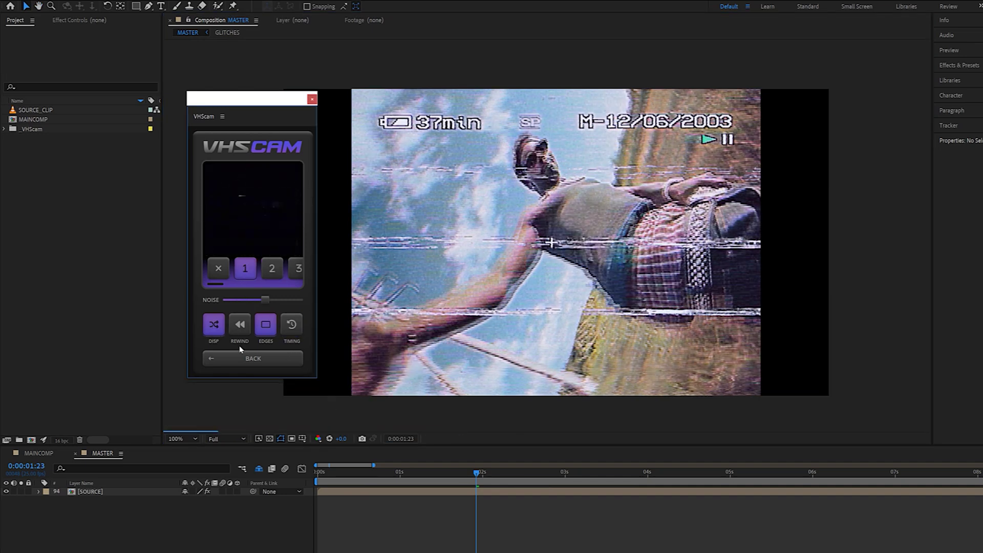
left_click(260, 360)
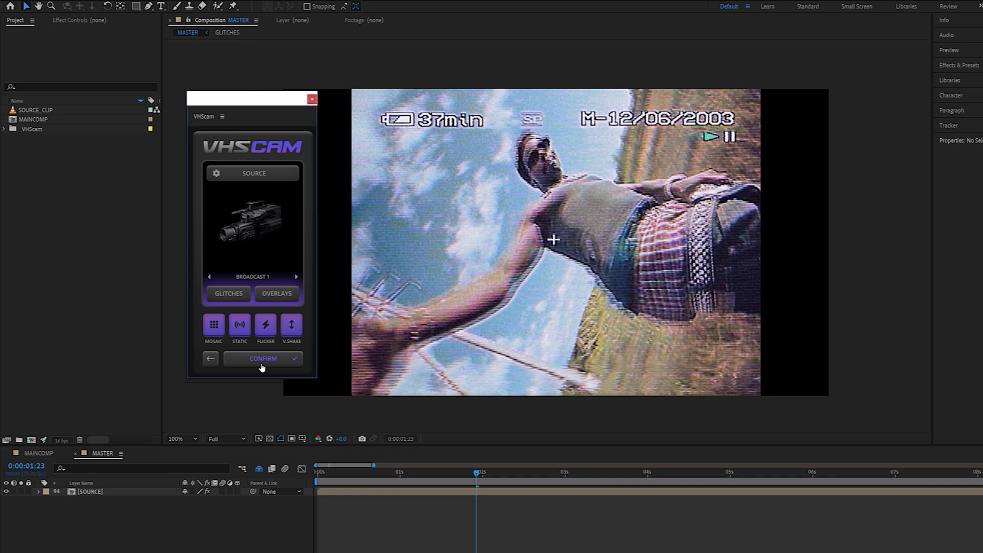
Preview overlay presets 3, 4, 5, 6, 8 and 9, then stretch the overlay text to full width.
left_click(277, 294)
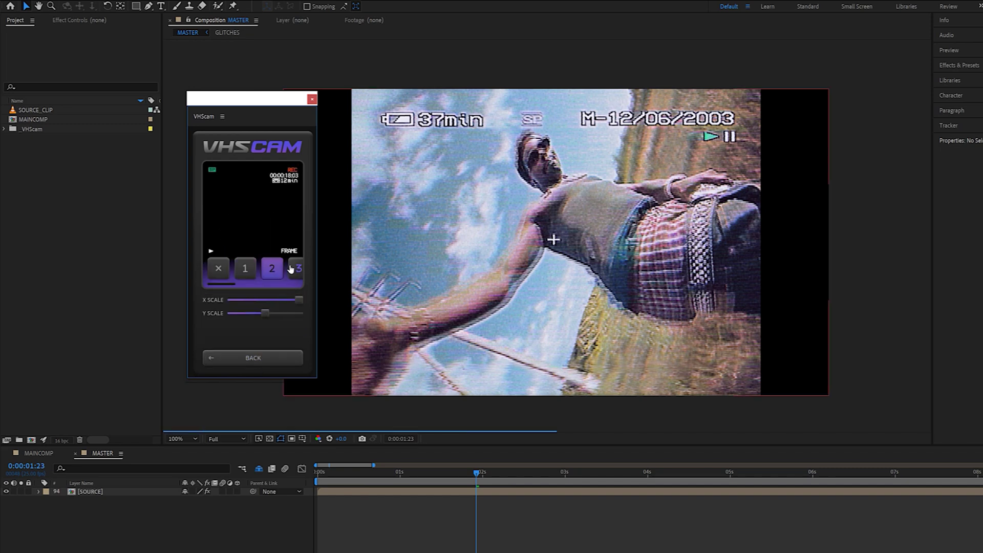
left_click(291, 269)
left_click(238, 270)
left_click(265, 270)
left_click(292, 270)
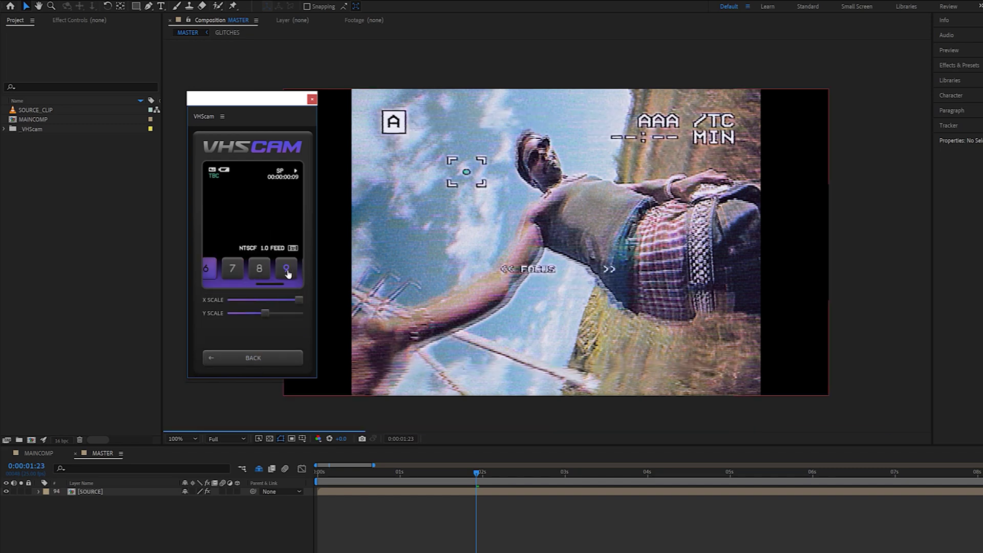
left_click(259, 270)
left_click(288, 270)
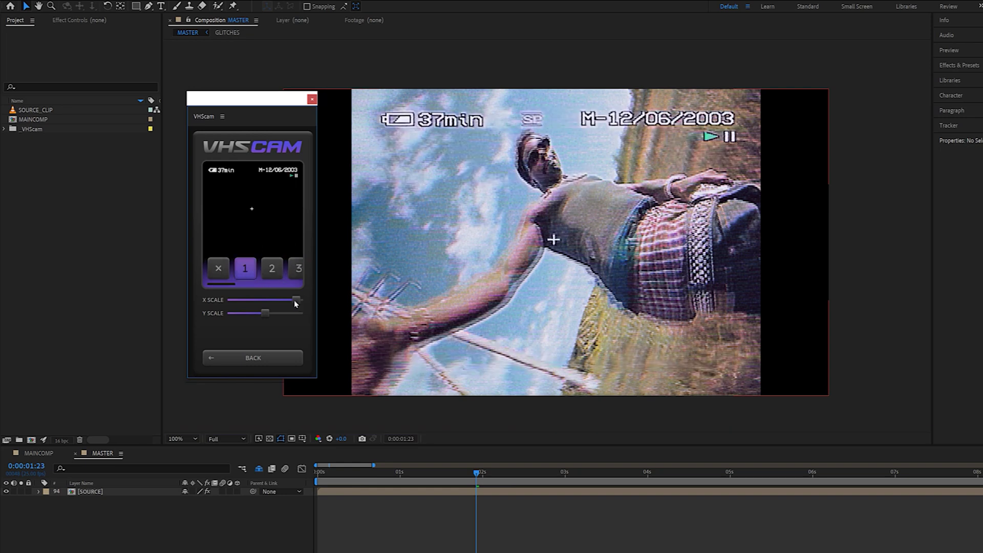
left_click_drag(292, 304, 278, 303)
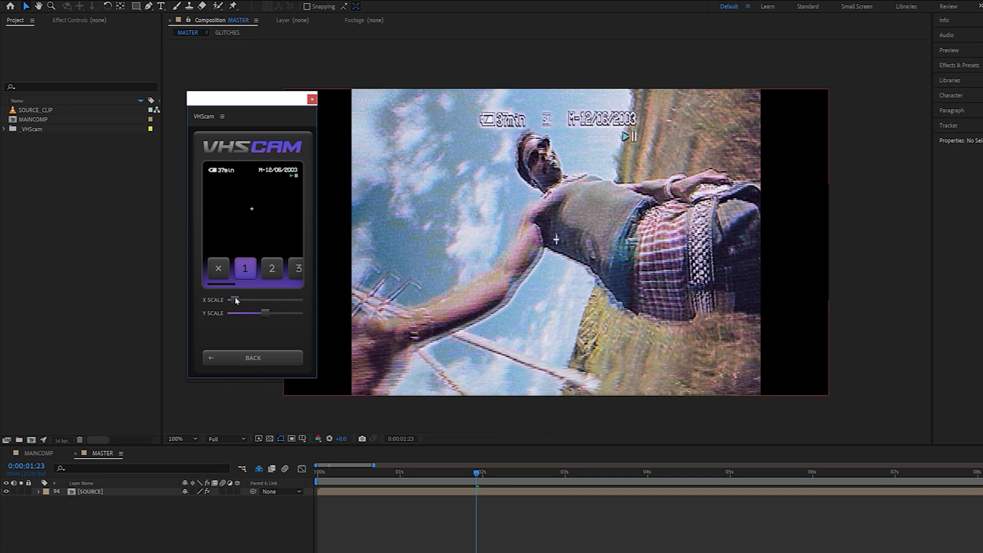
left_click_drag(236, 300, 297, 303)
Back on the main page, open source settings, increase the scale, and darken gamma and shadows.
left_click(282, 361)
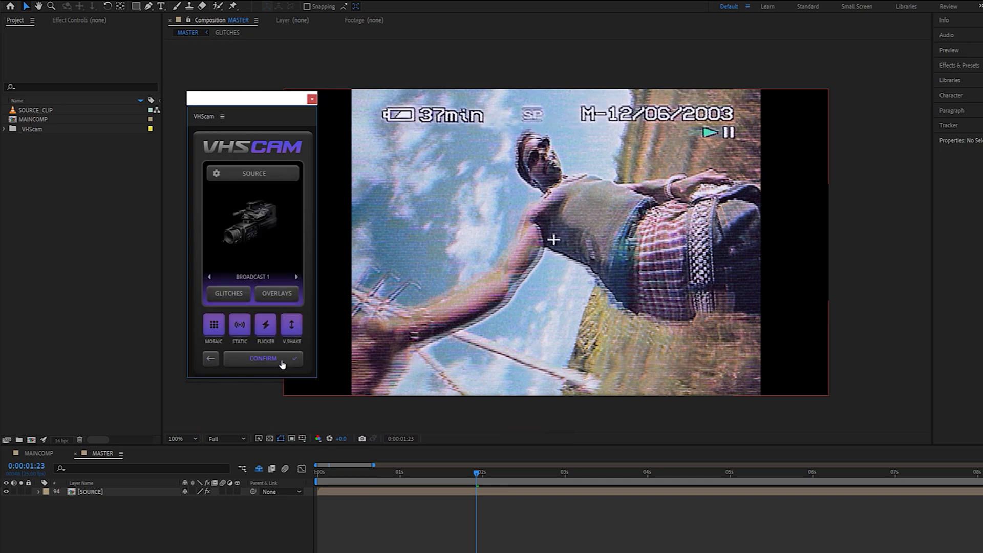
left_click(265, 194)
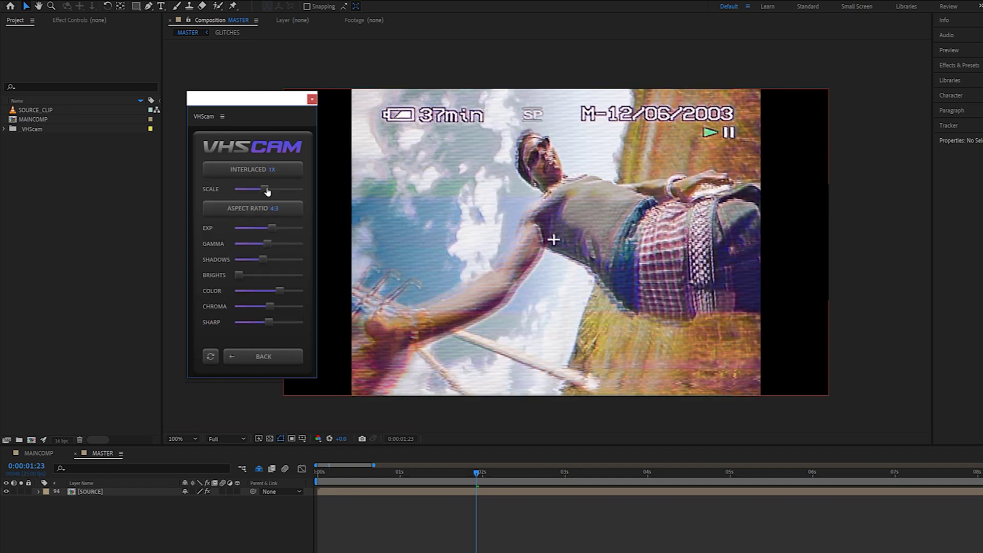
left_click_drag(265, 189, 277, 190)
left_click_drag(268, 244, 256, 261)
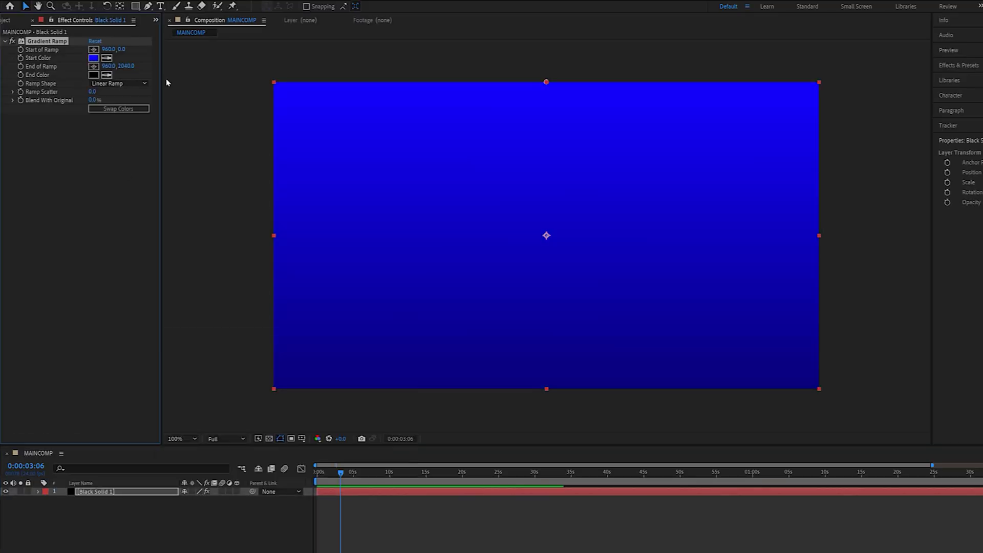
Add a 'VHS' text layer with a white fill.
right_click(125, 405)
type("VHS")
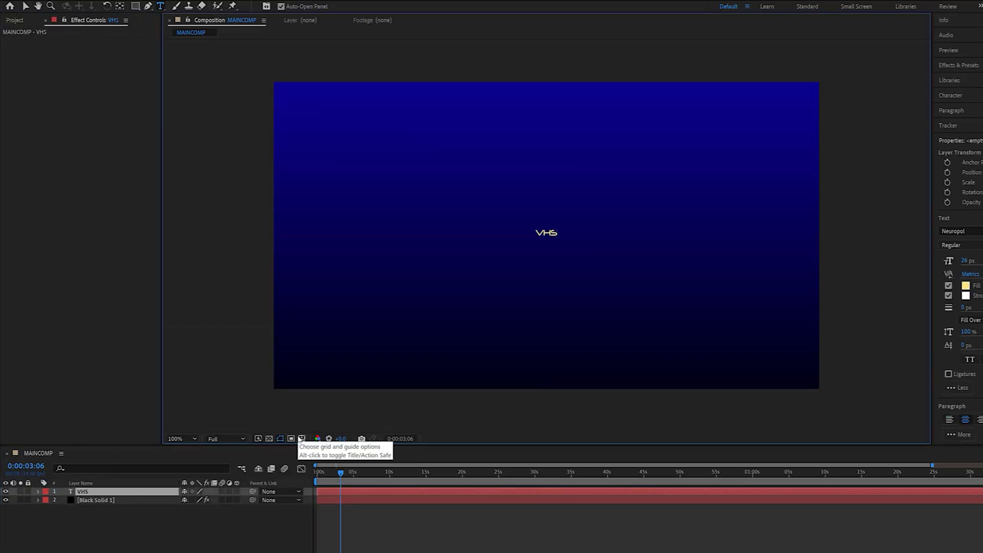
left_click(382, 356)
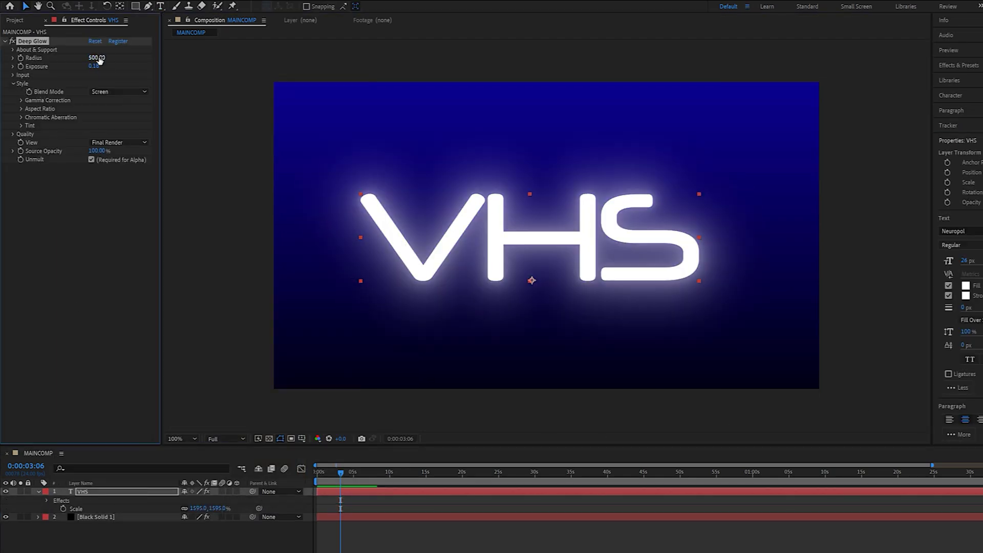
Retype the title as 'VHSCAM' and apply the VHScam look to MAINCOMP.
left_click(188, 537)
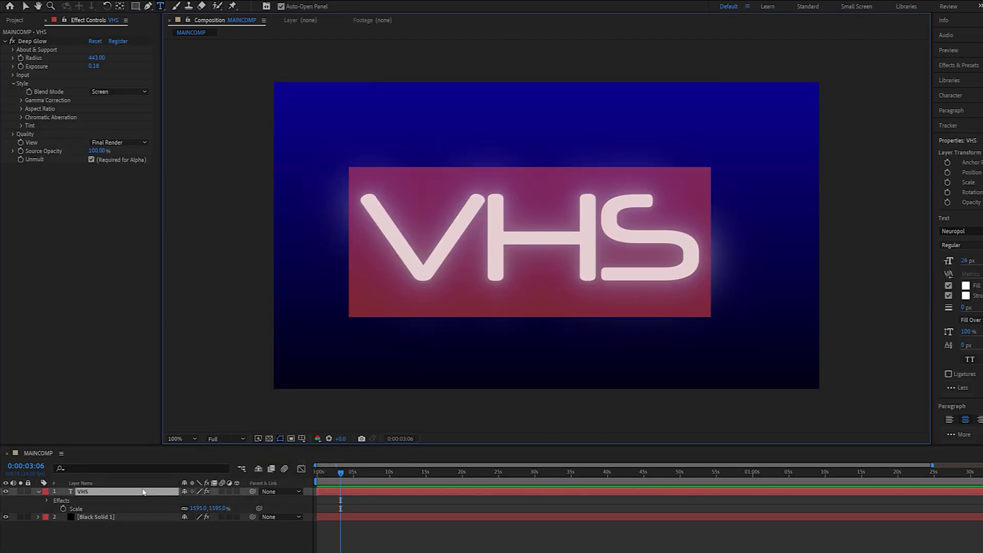
type("VHSCAM")
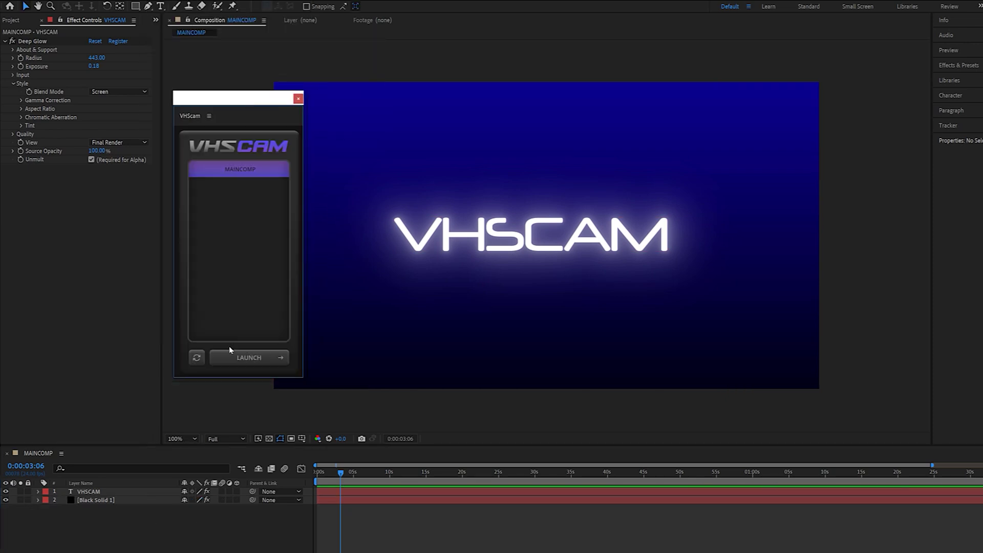
left_click(230, 353)
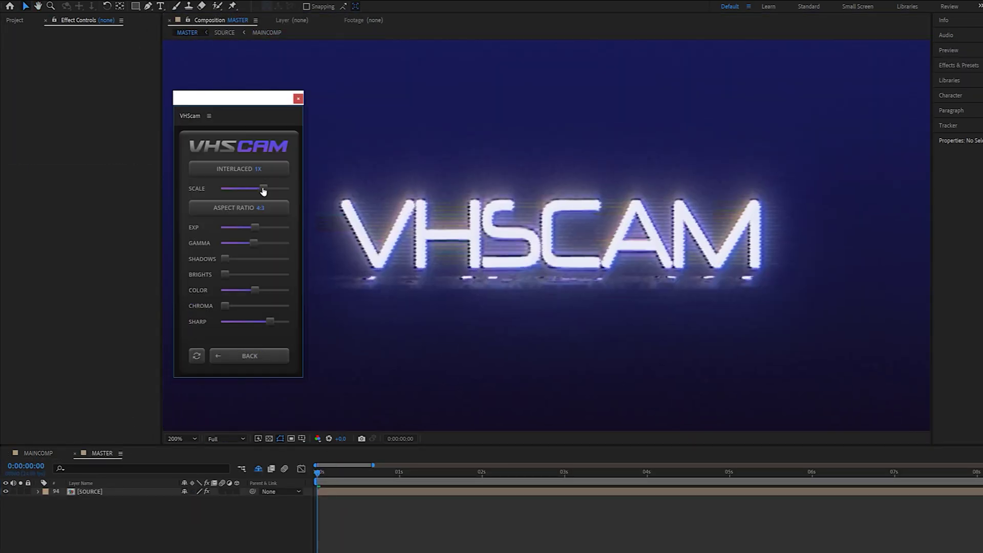
Boost the VHScam colour and chroma, then brighten the exposure slightly.
mouse_move(267, 294)
left_mouse_down()
mouse_move(277, 291)
mouse_move(261, 310)
mouse_move(269, 306)
left_mouse_up()
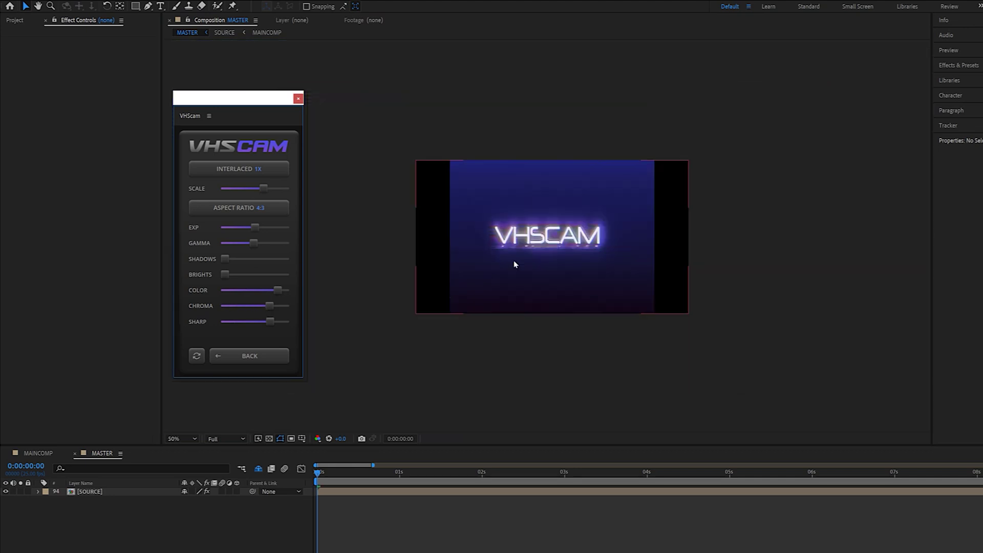
left_click_drag(257, 232, 248, 246)
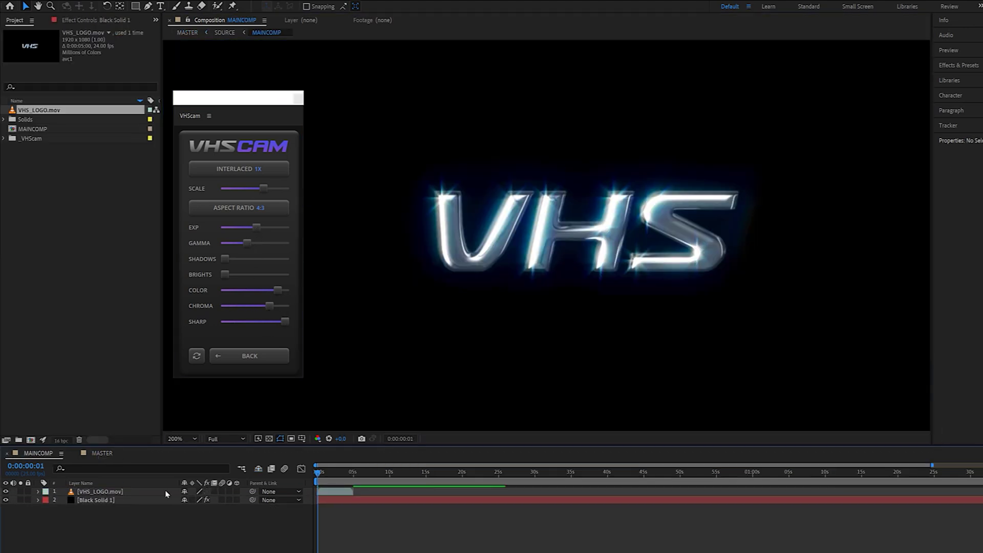
Zoom in on the glitchy logo and switch to the MASTER composition.
key("period")
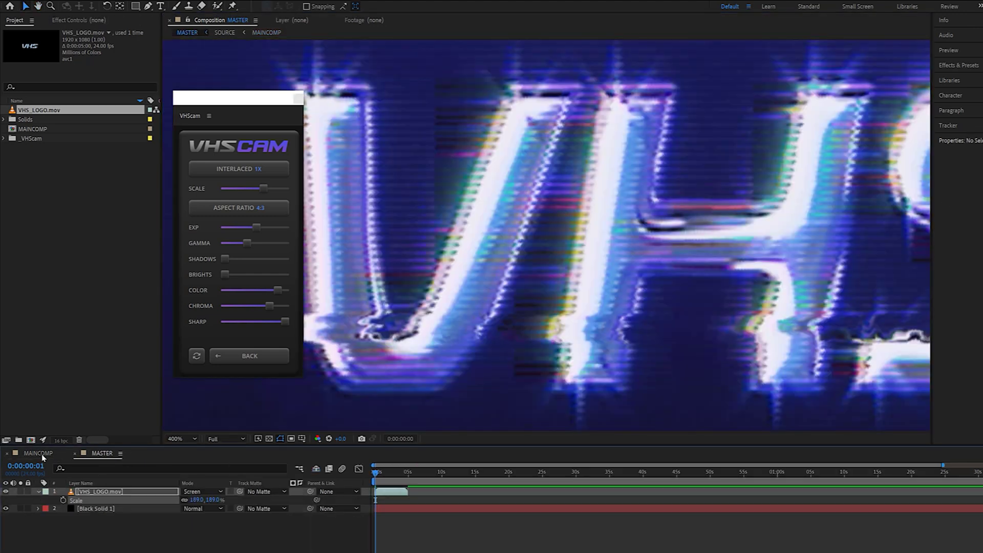
left_click(102, 453)
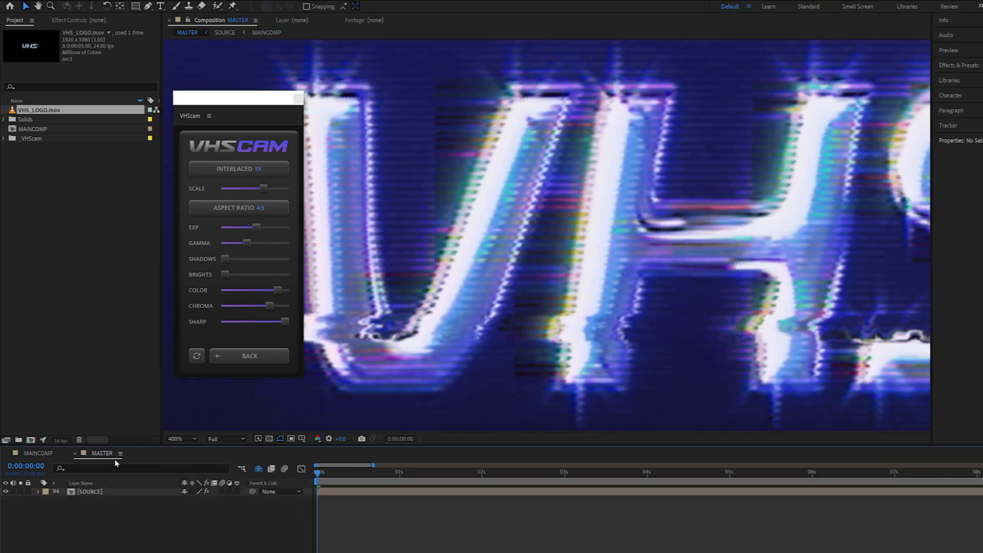